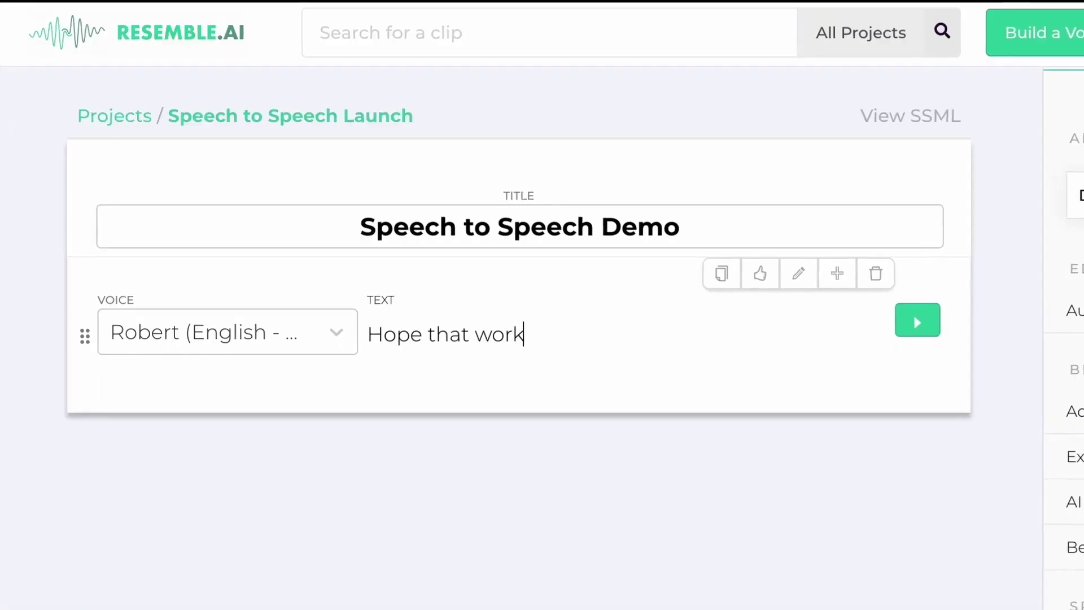
text(s out! If not, you have a)
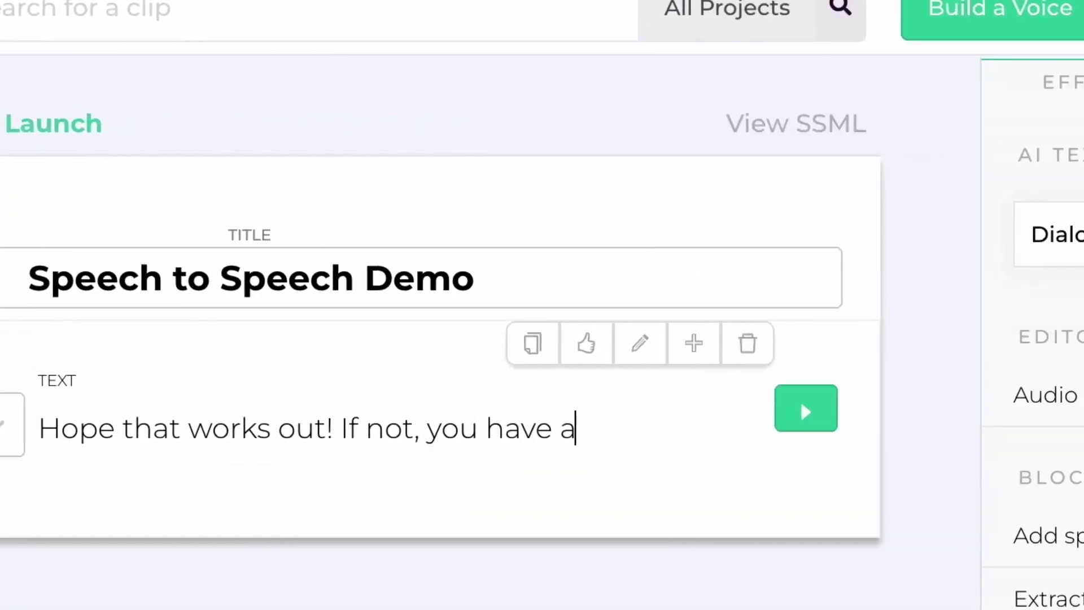
text( few options.)
- Play the demo clip's generated audio and start recording a voice sample
click(627, 372)
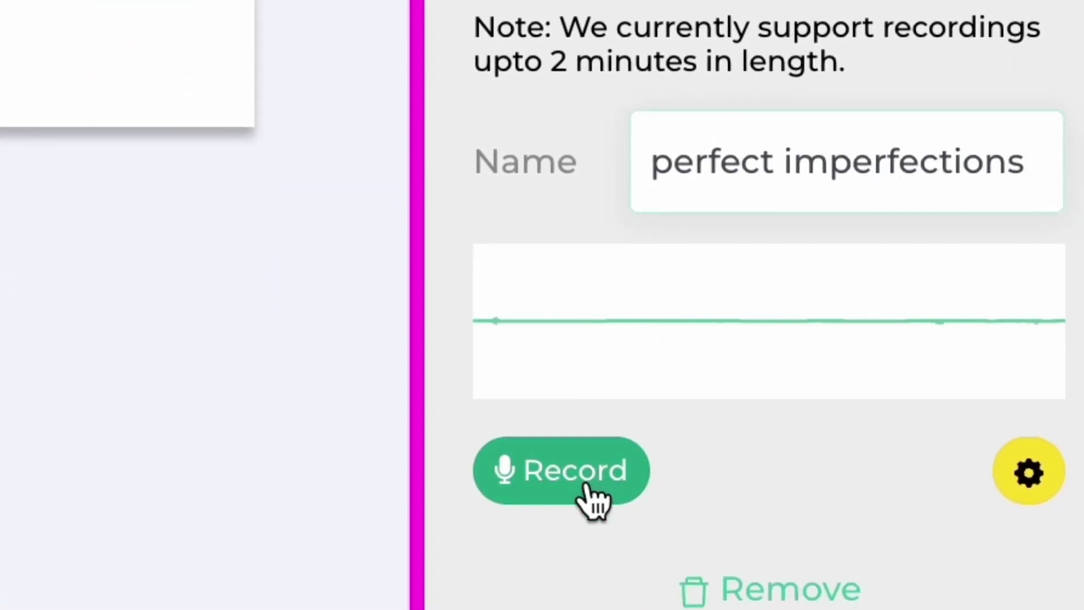
click(583, 496)
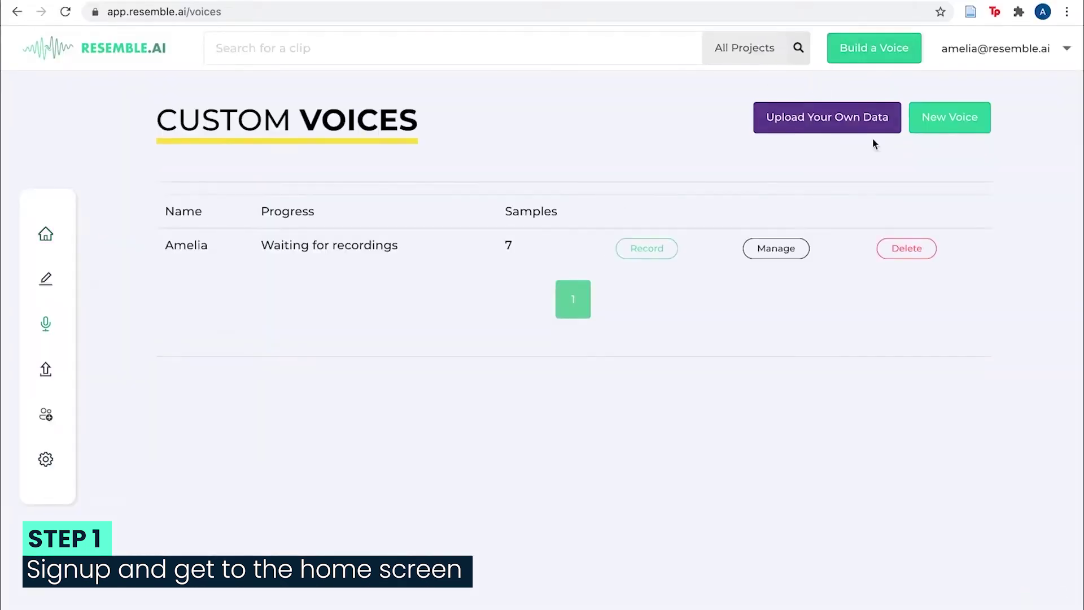
- Open the Record page for WK's AI Voice from the custom voices list
click(936, 119)
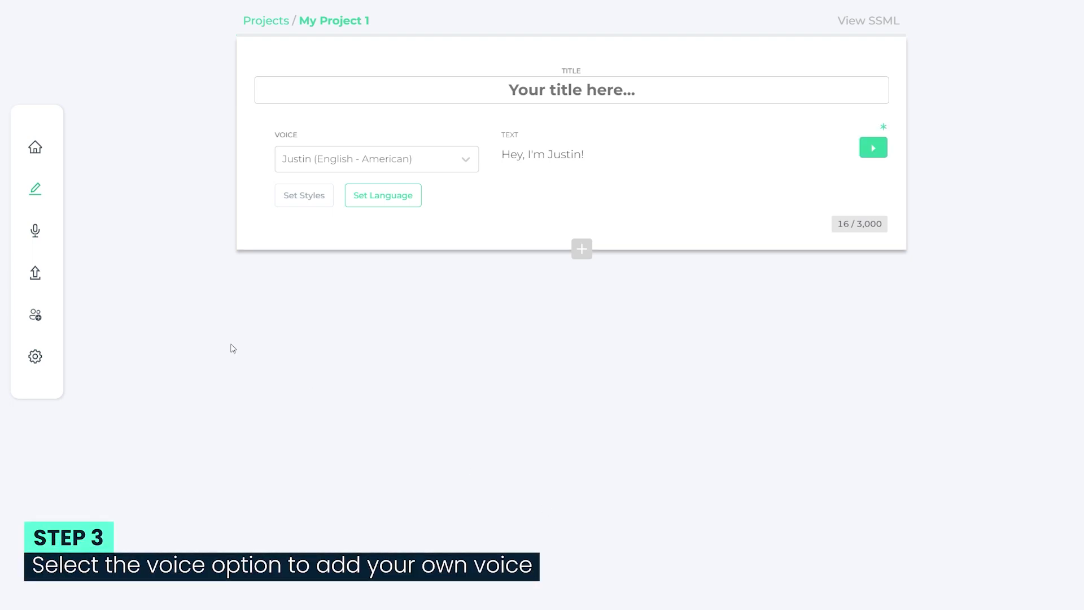
mouse_move(46, 233)
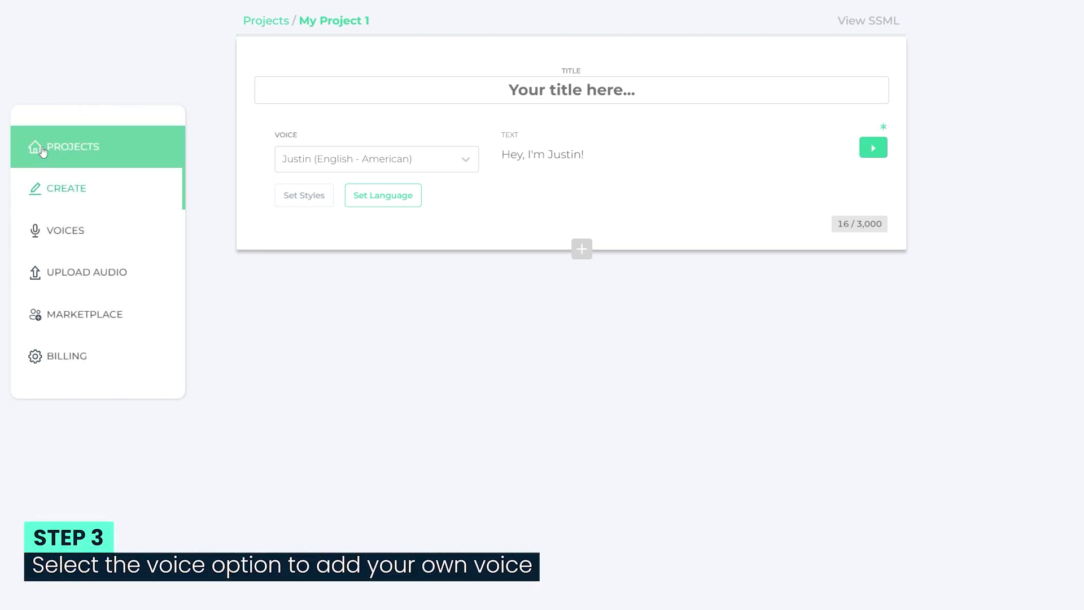
click(131, 240)
click(744, 210)
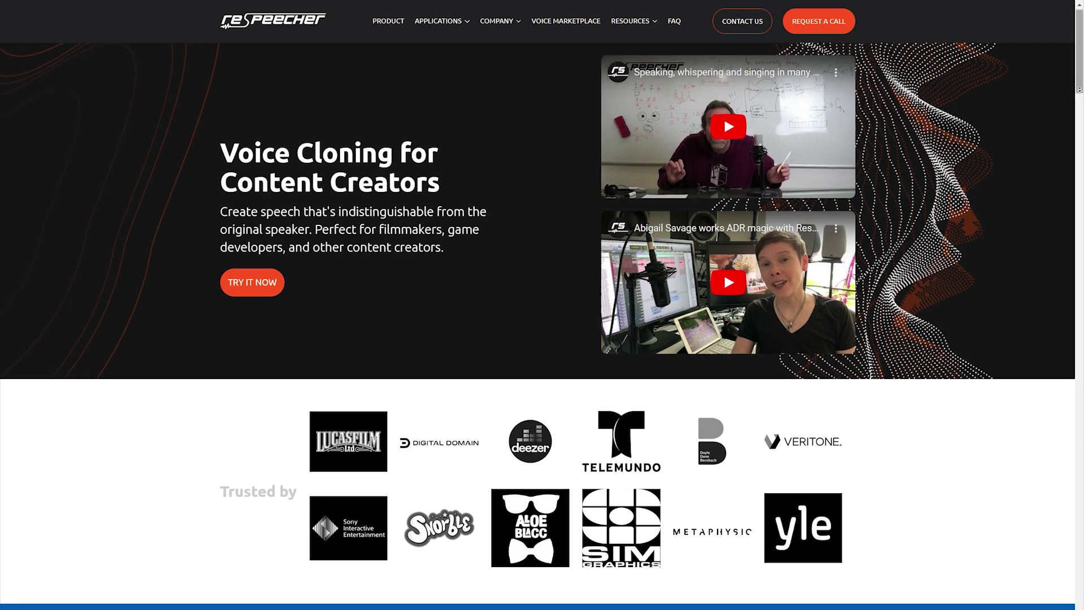
scroll(542, 339, down, 1)
scroll(543, 339, down, 1)
scroll(543, 339, down, 1)
scroll(543, 339, down, 1)
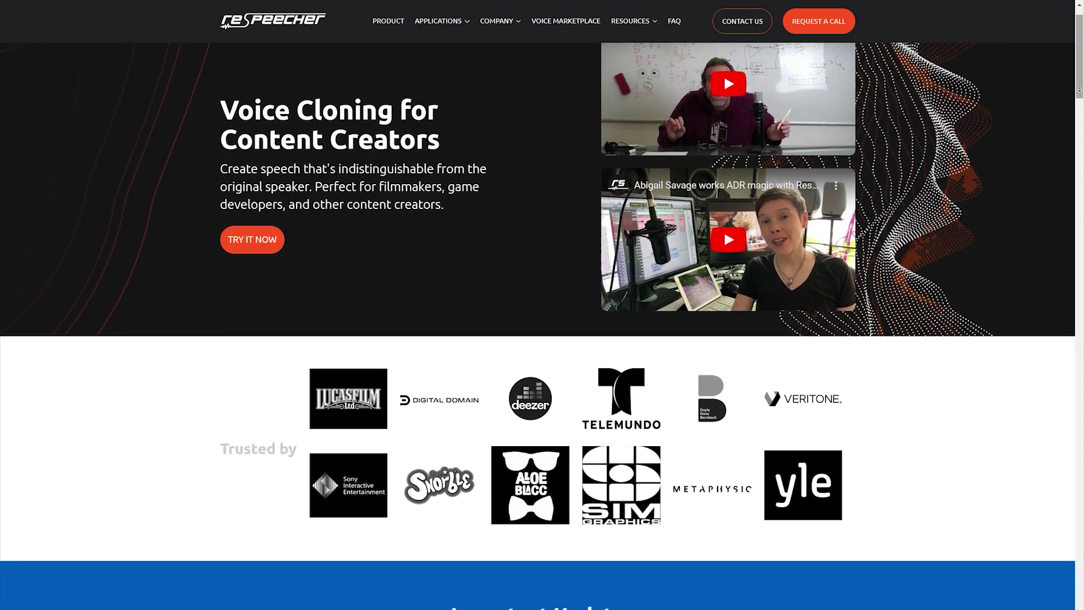
scroll(543, 339, down, 1)
scroll(543, 338, down, 1)
scroll(543, 339, down, 1)
scroll(542, 339, down, 1)
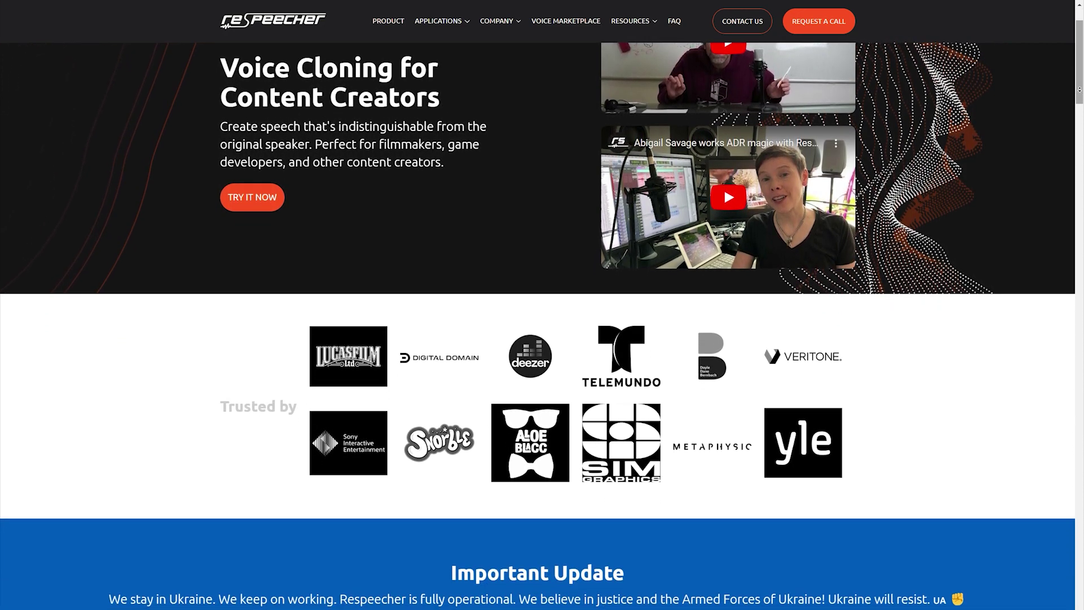
scroll(543, 339, down, 1)
scroll(542, 339, down, 1)
scroll(542, 340, down, 1)
scroll(542, 340, down, 1)
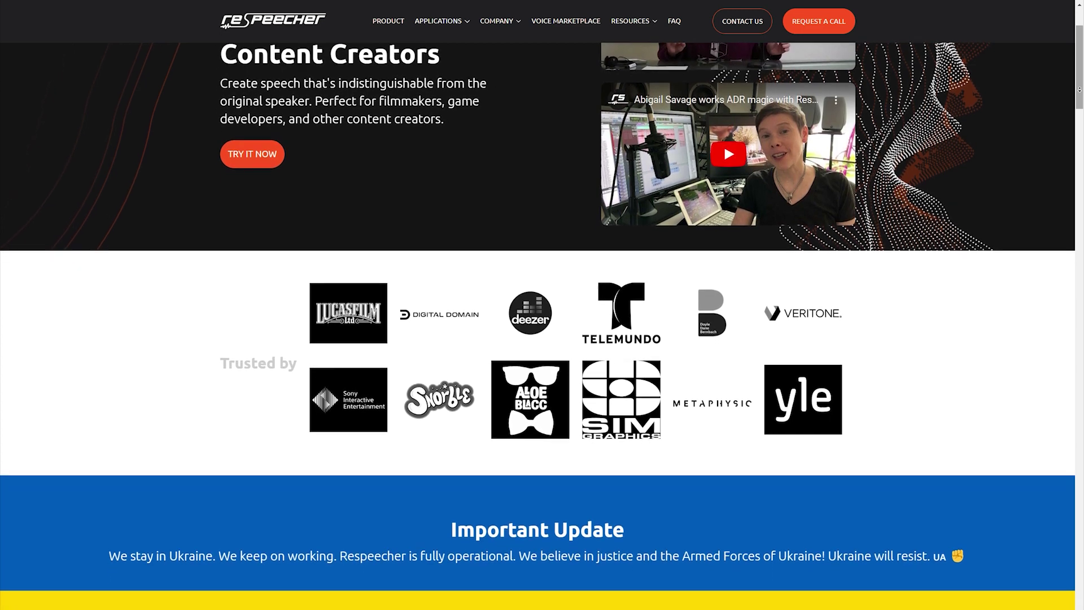
scroll(543, 339, down, 1)
scroll(542, 339, down, 1)
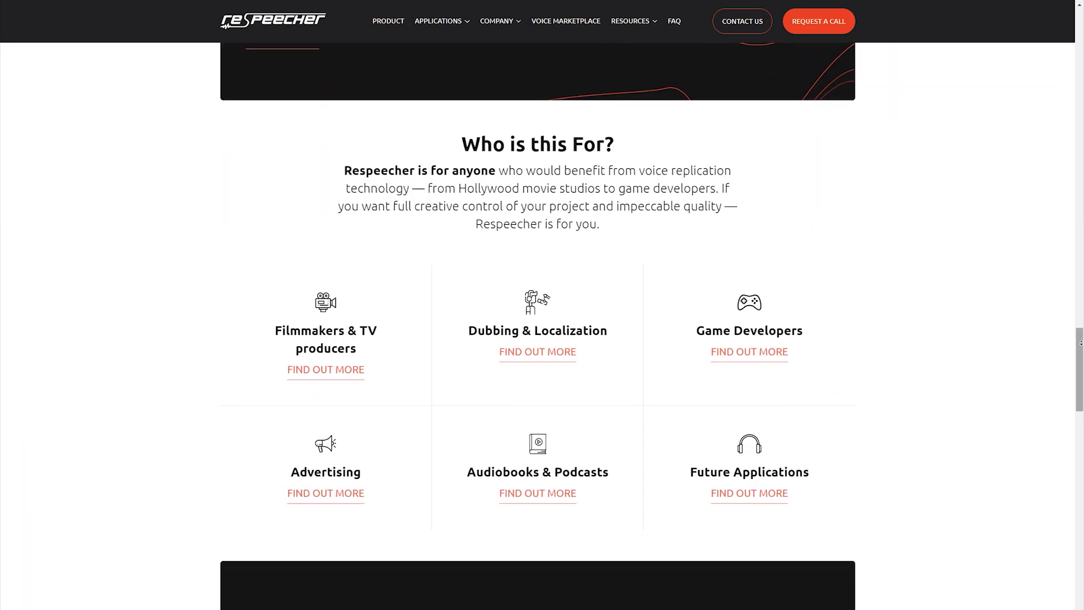
scroll(538, 311, down, 1)
scroll(538, 311, down, 1)
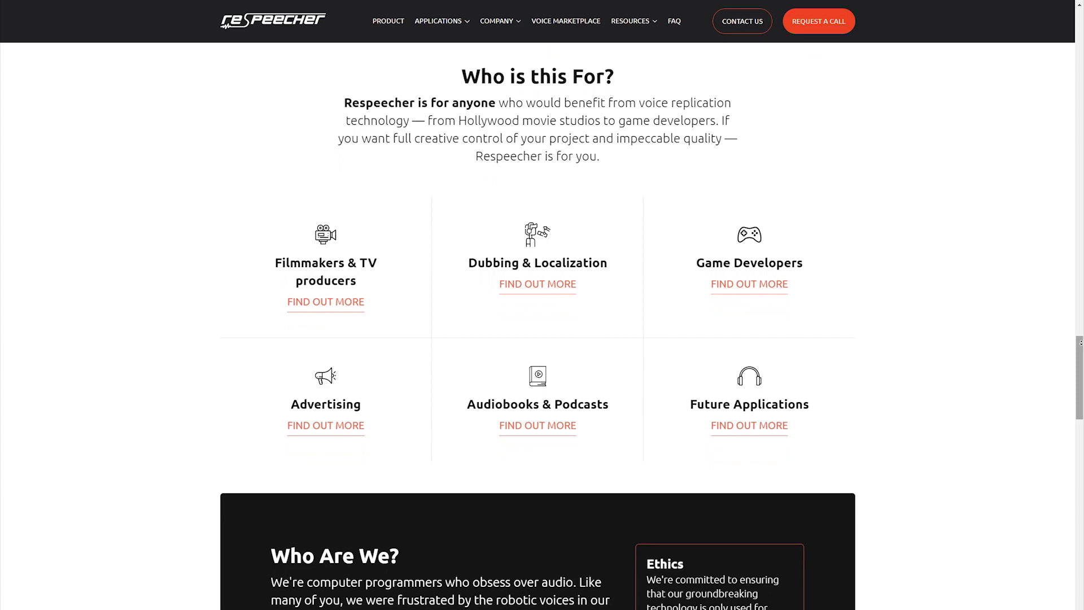
scroll(537, 311, down, 1)
scroll(538, 311, down, 1)
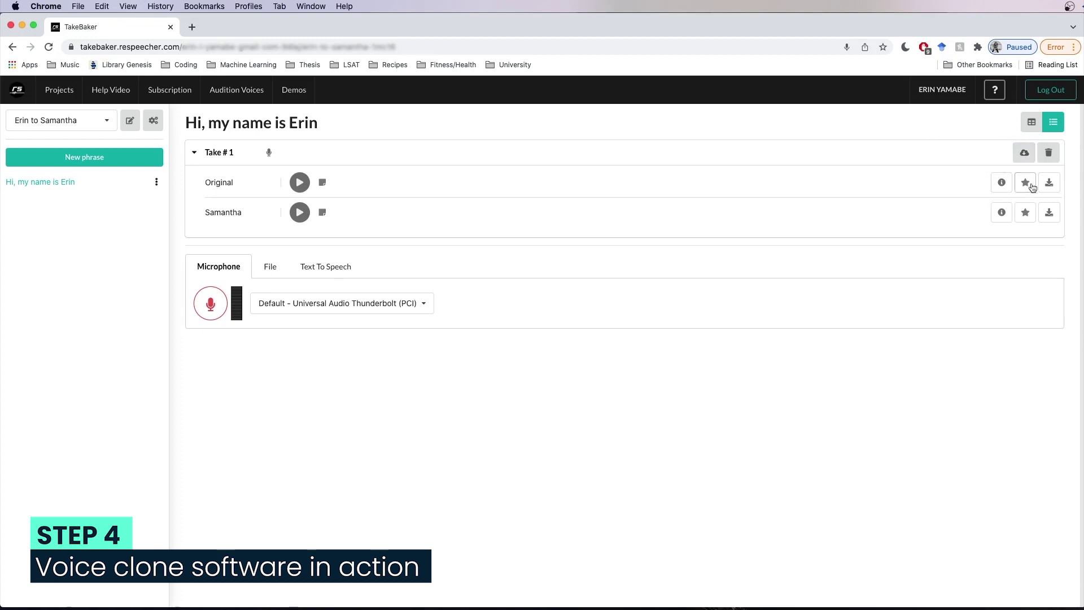
- Upload the Erin phrase WAV recording as a new take
click(269, 266)
click(232, 297)
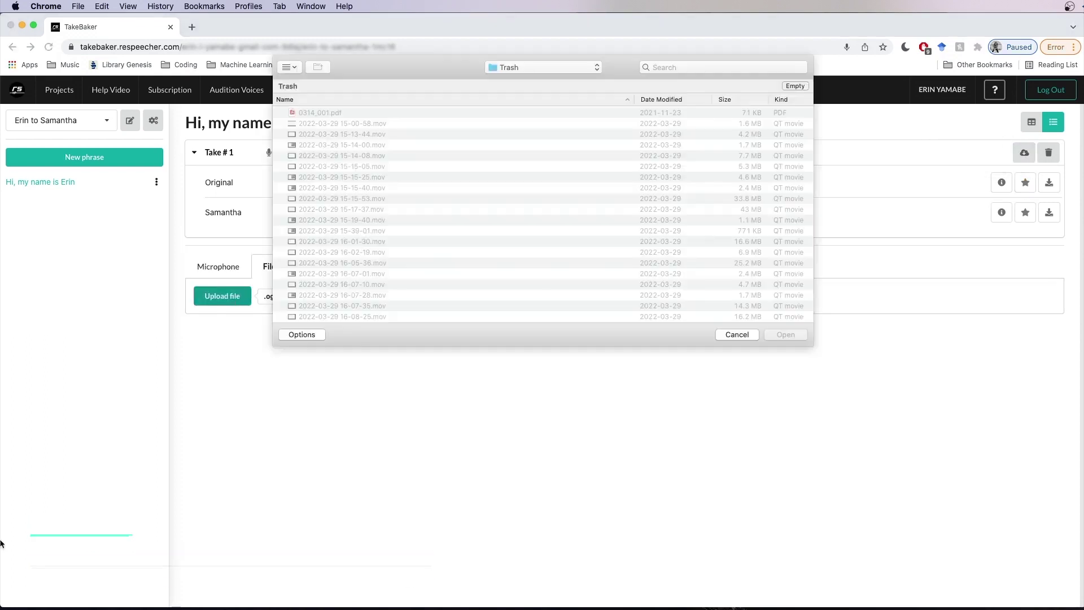
click(593, 271)
click(786, 335)
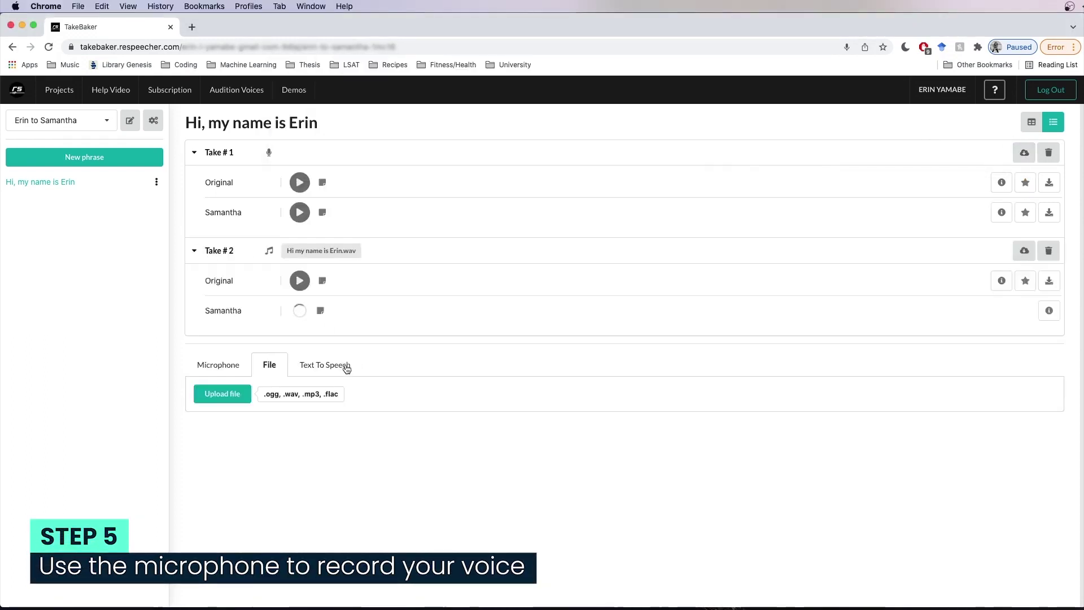
- Convert the typed Erin phrase into a new take with US English as source speaker
click(326, 365)
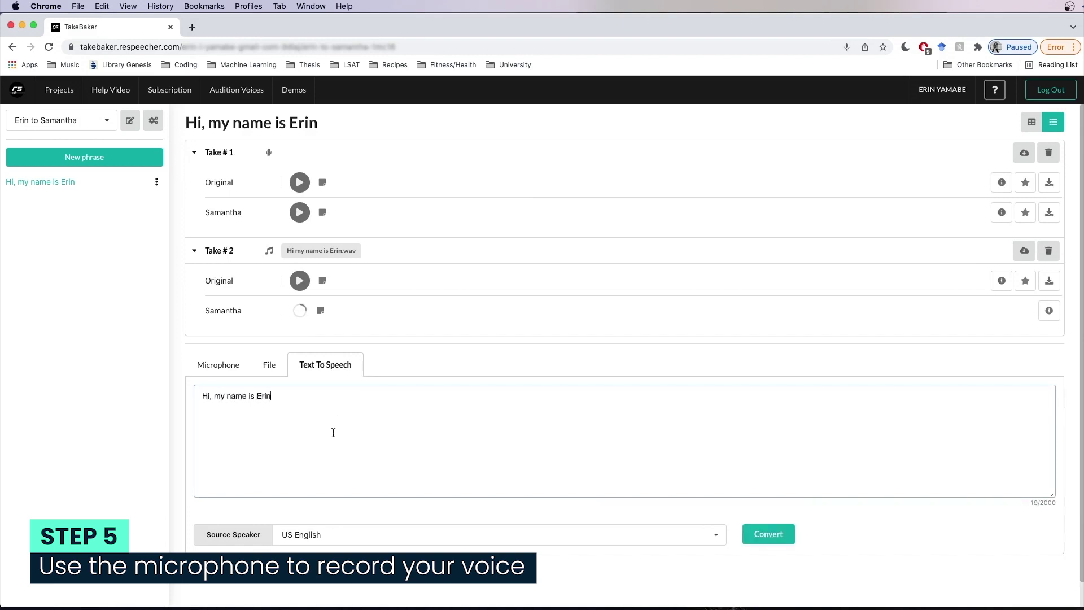
click(355, 535)
click(394, 410)
click(769, 534)
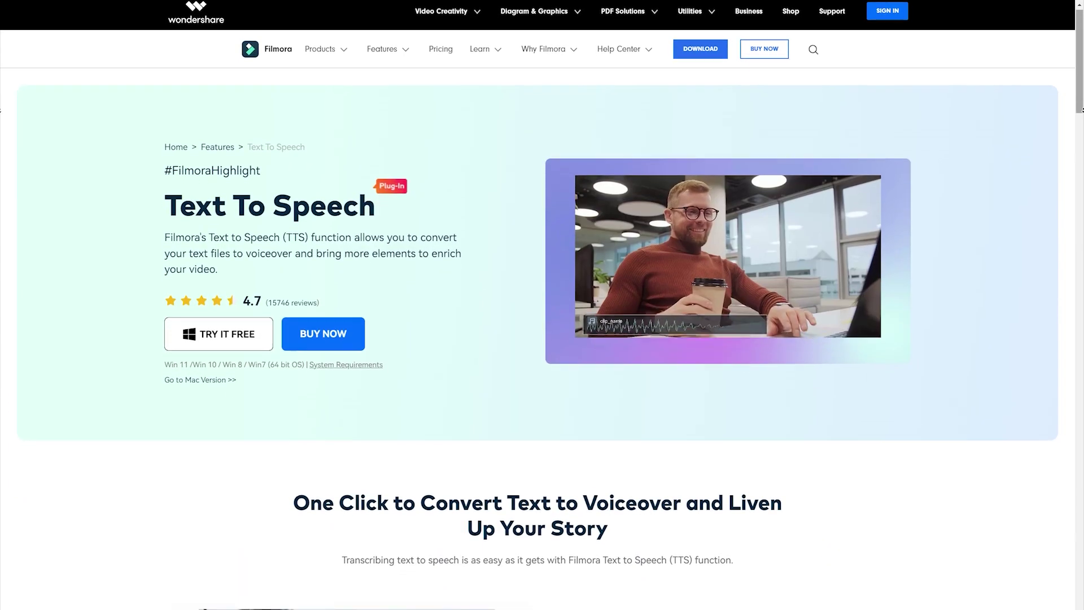
scroll(543, 305, down, 1)
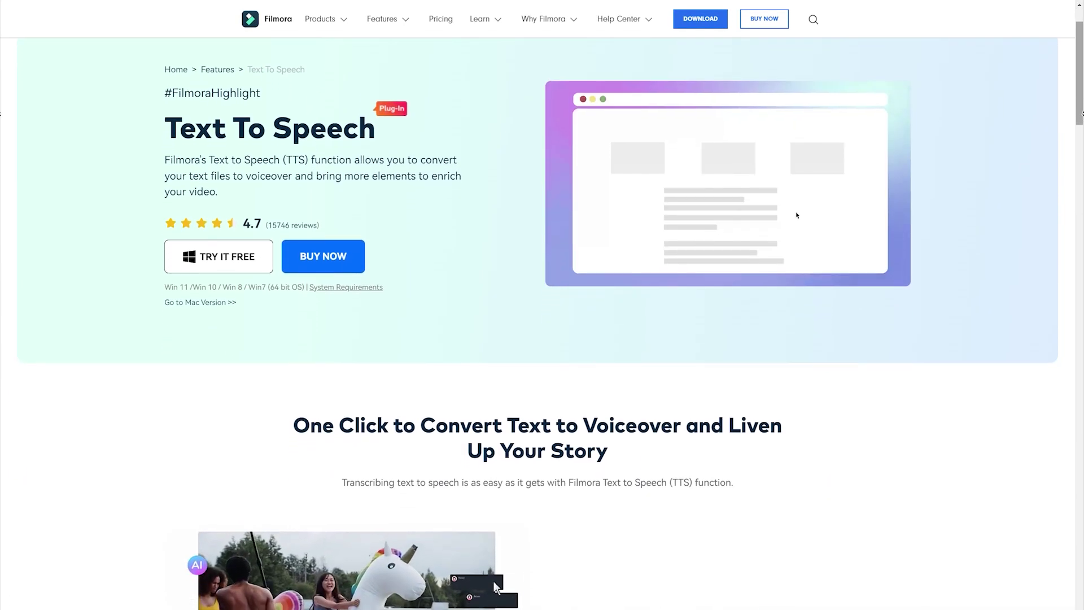
scroll(543, 305, down, 2)
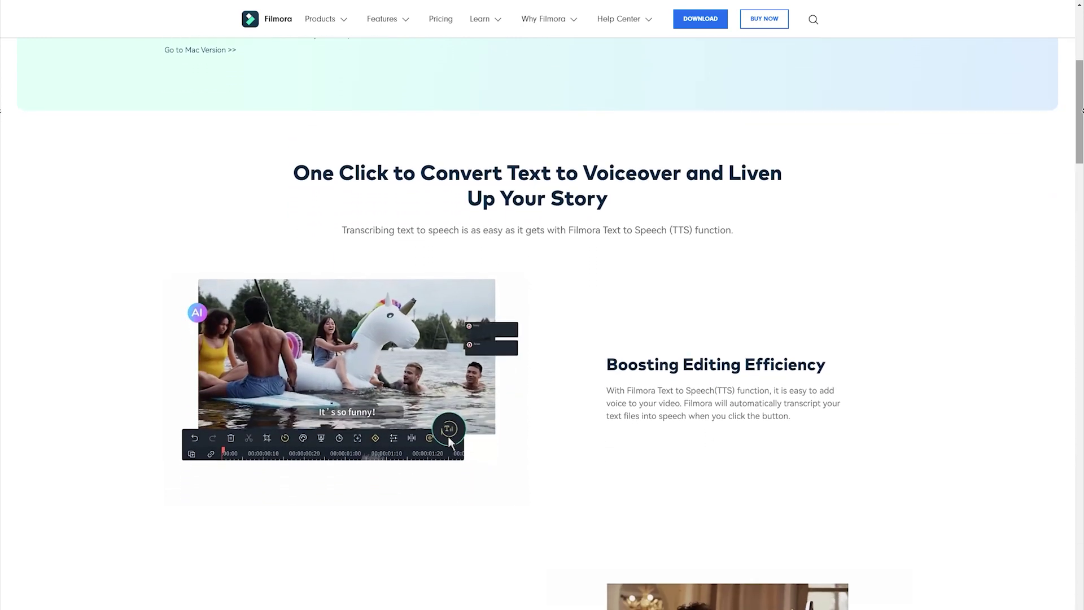
scroll(542, 305, down, 5)
scroll(542, 305, down, 2)
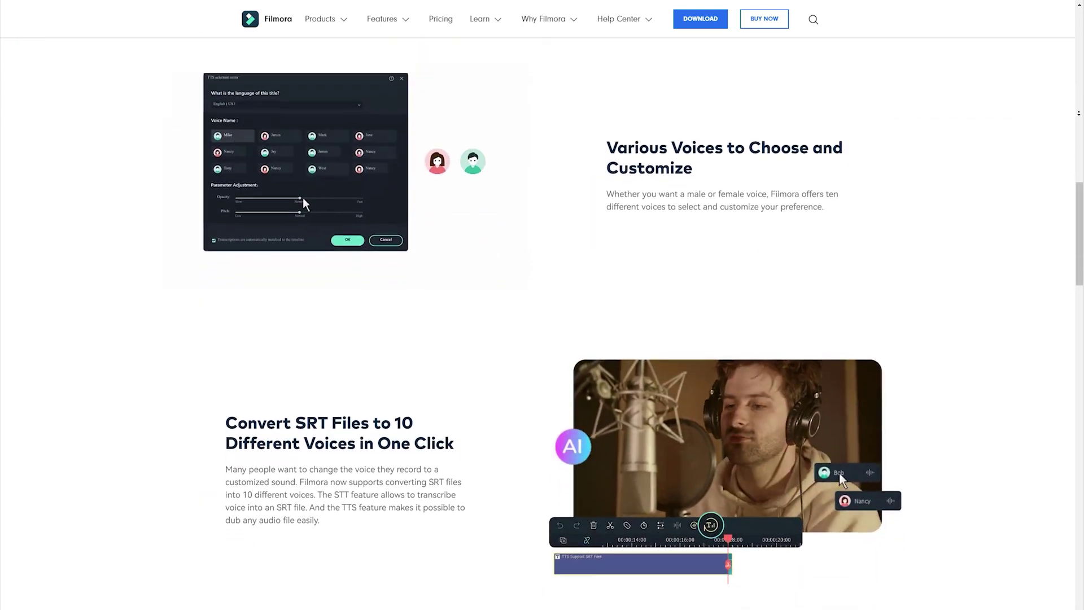
scroll(542, 305, down, 2)
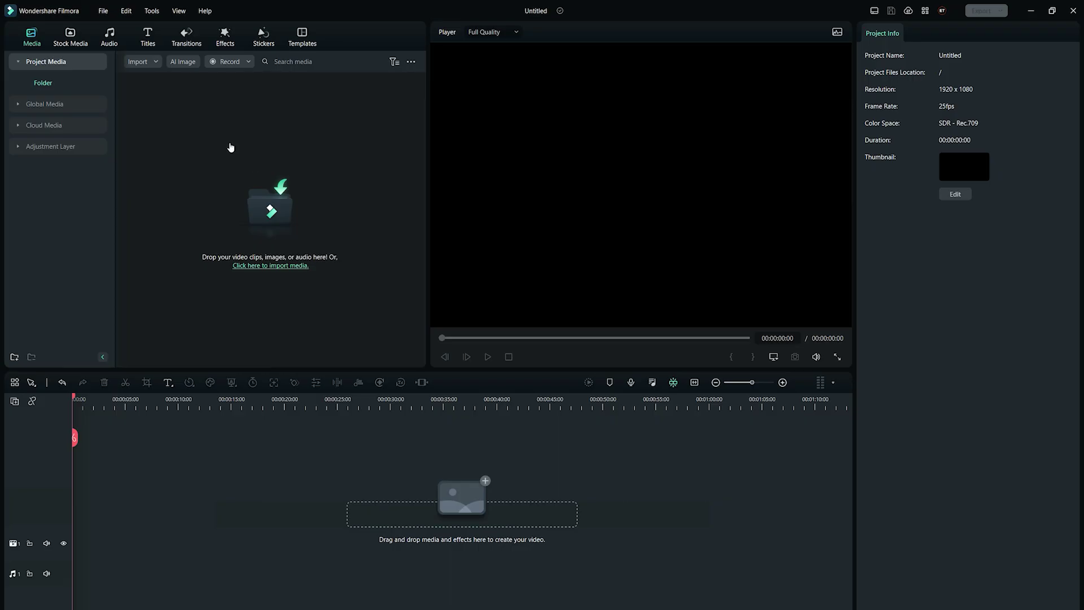
- Import record0001 from the Music folder, raise its pitch to 3, and open export settings
click(191, 91)
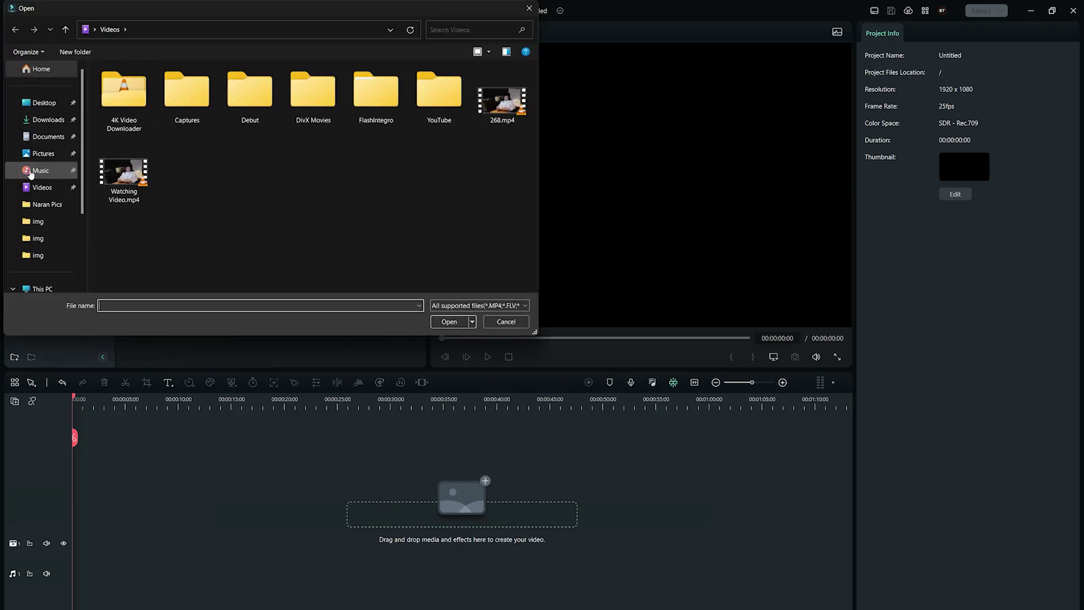
click(39, 170)
double_click(375, 122)
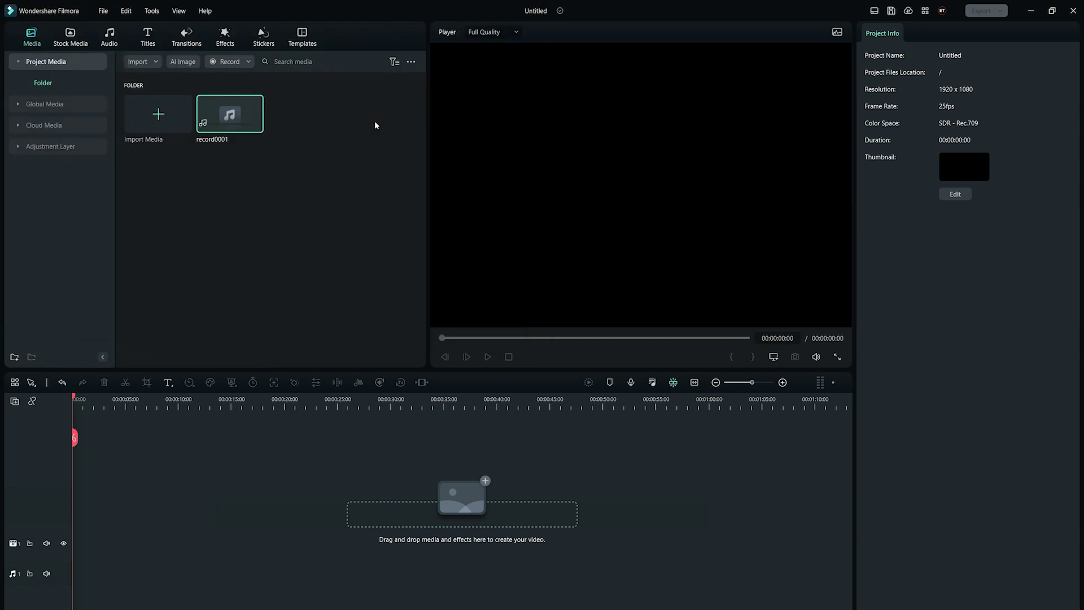
click(351, 87)
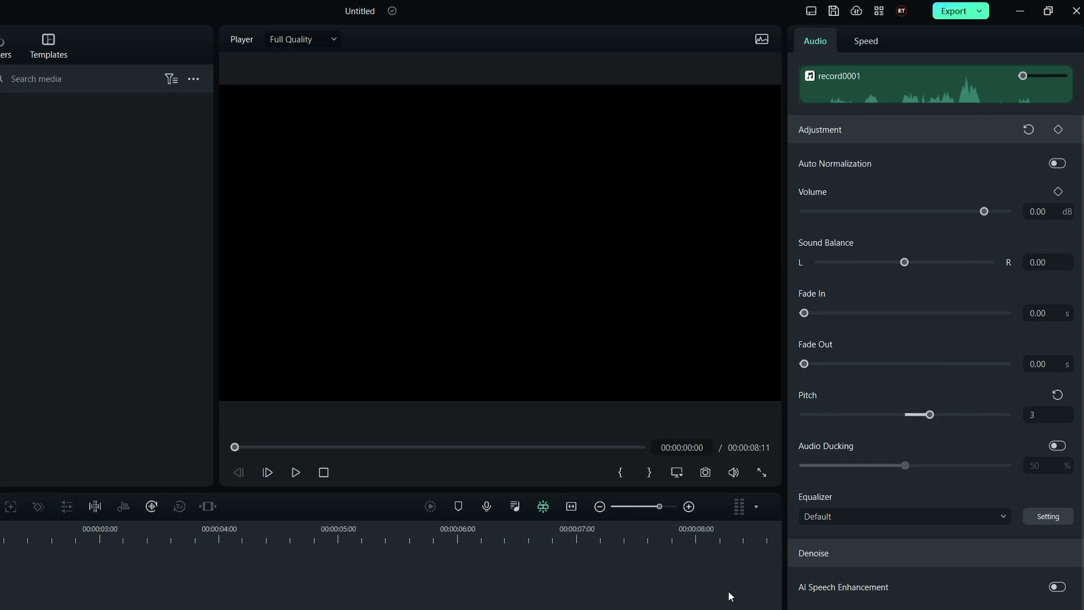
scroll(872, 589, down, 3)
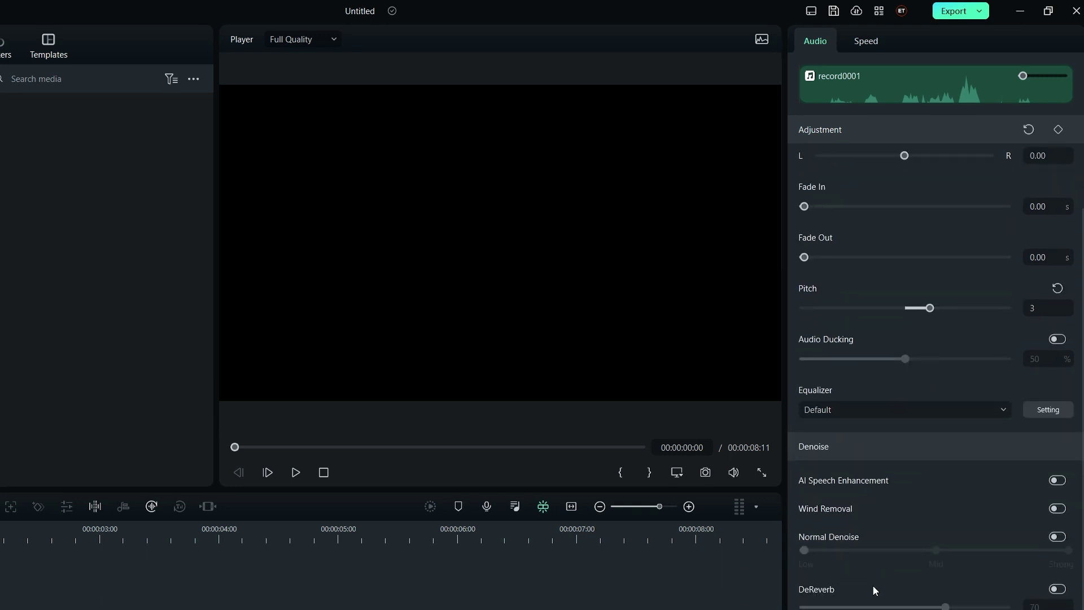
scroll(872, 588, up, 3)
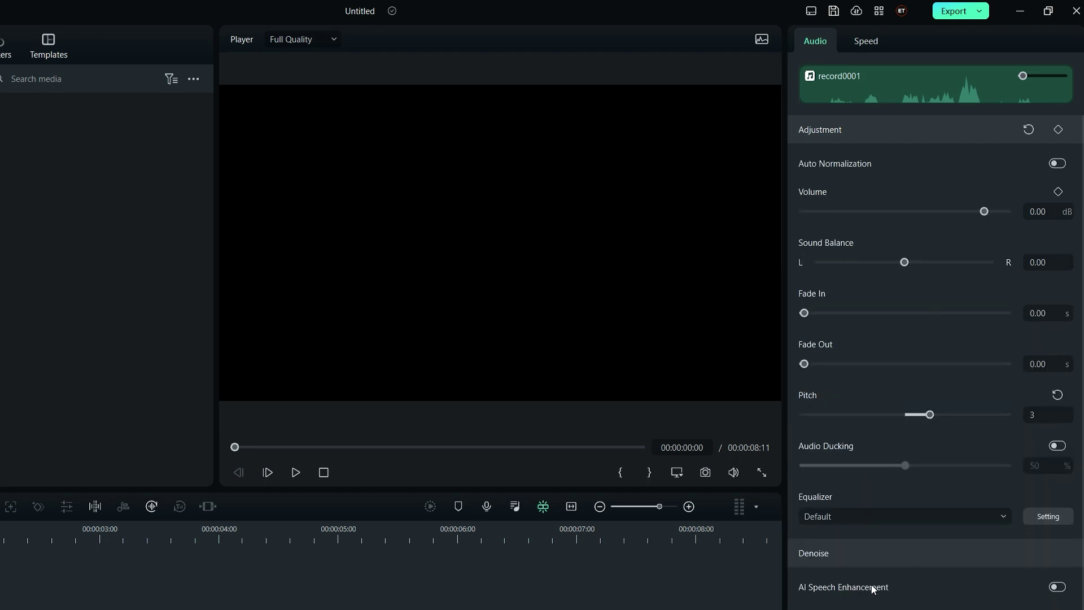
click(954, 11)
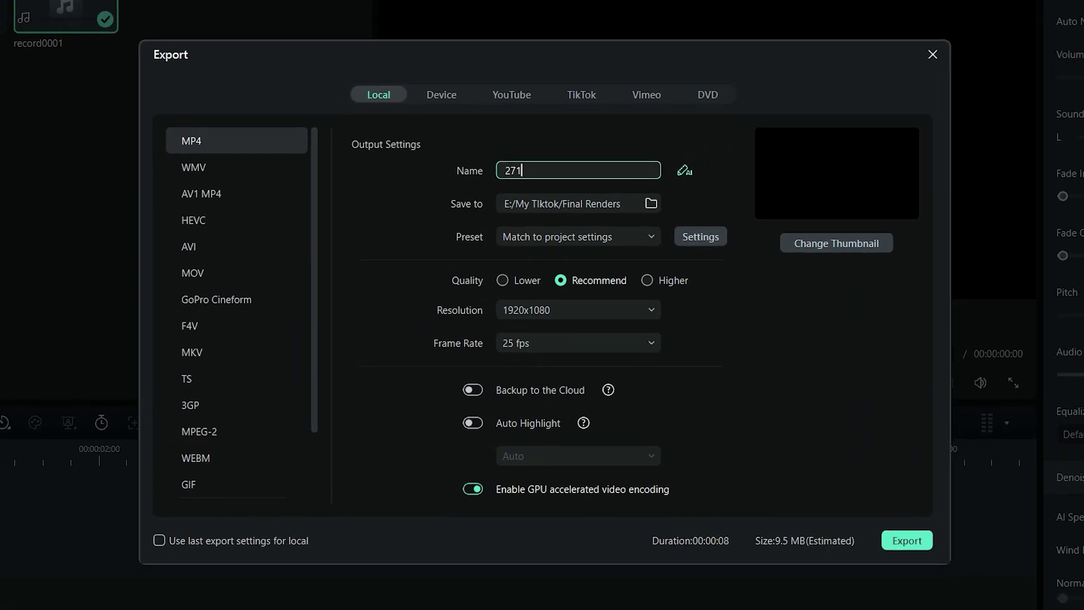
scroll(227, 341, down, 2)
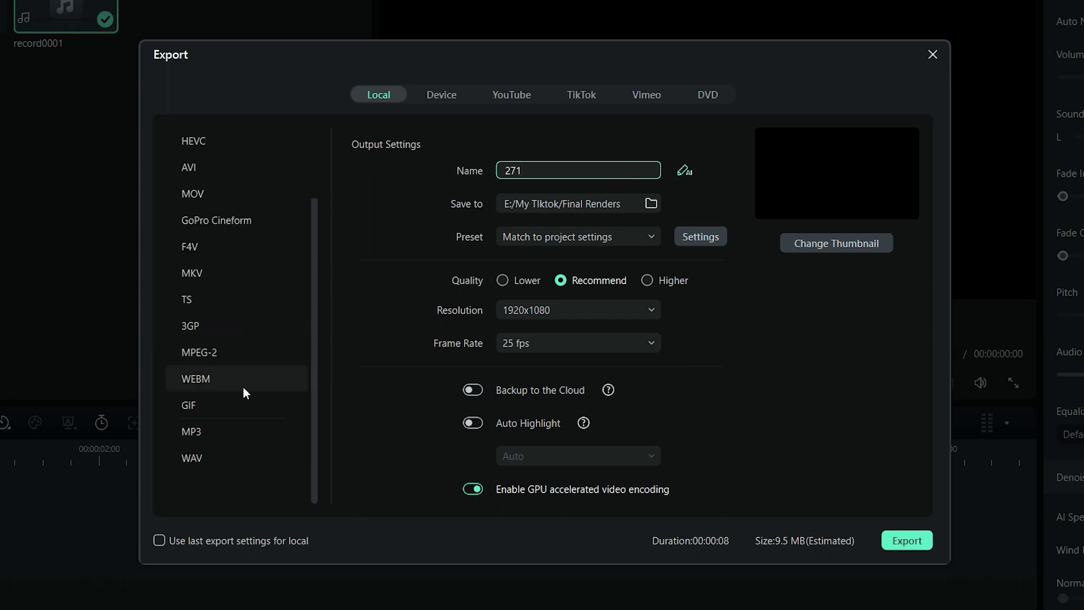
- Export the clip as 271.mp3, then browse the YouTube, TikTok, Vimeo and Device tabs
click(250, 429)
click(901, 540)
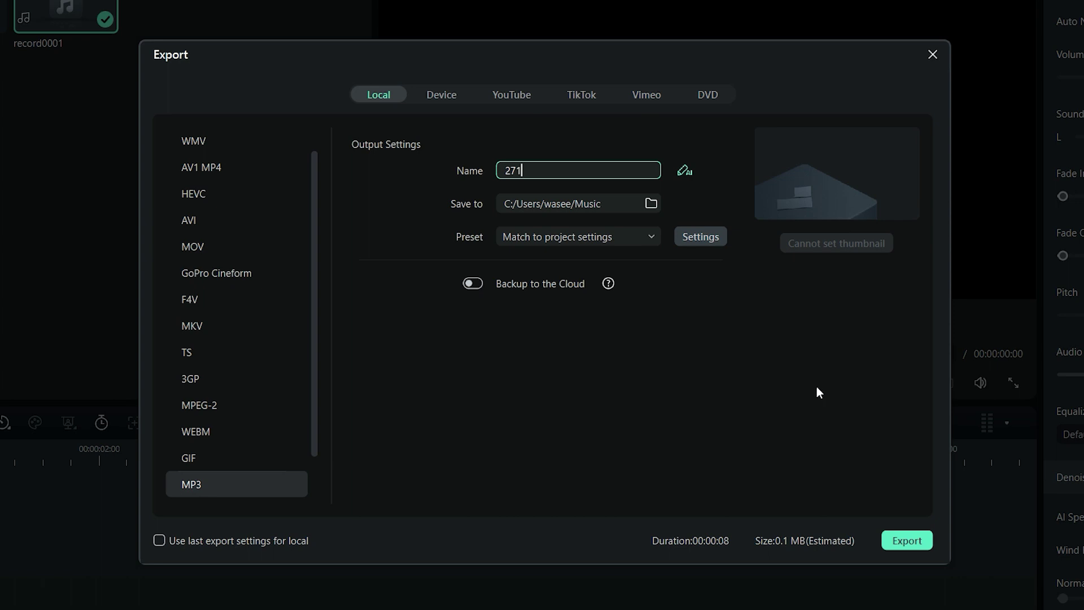
click(519, 97)
click(581, 97)
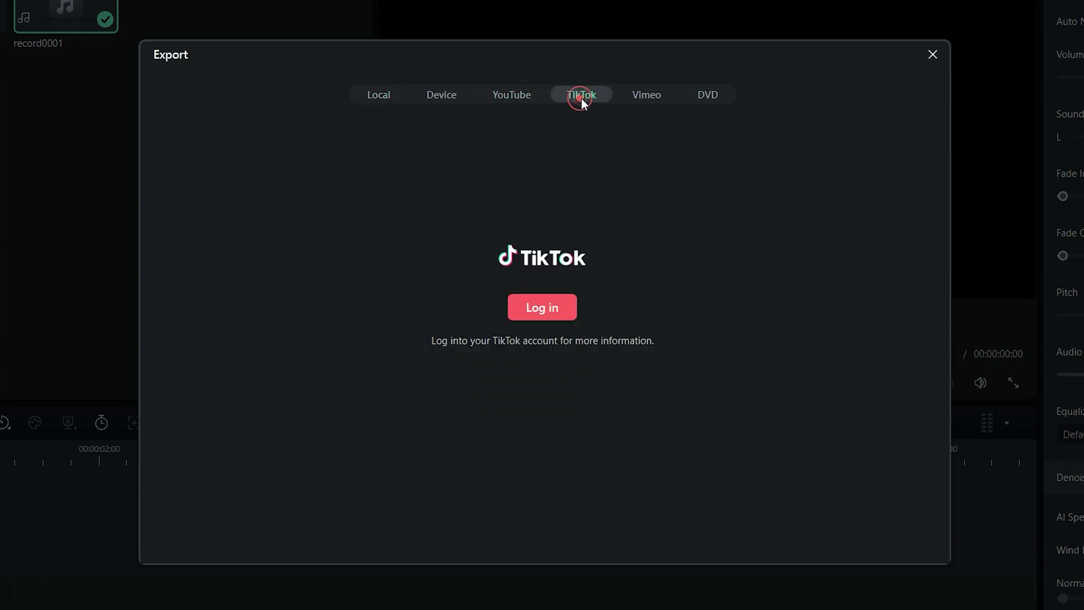
click(646, 100)
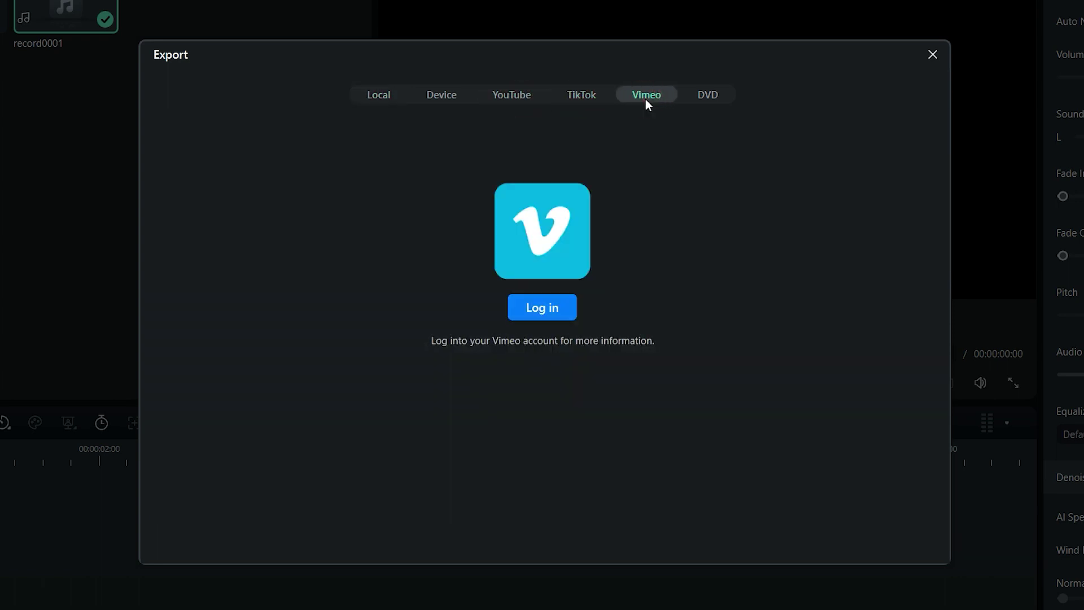
click(442, 95)
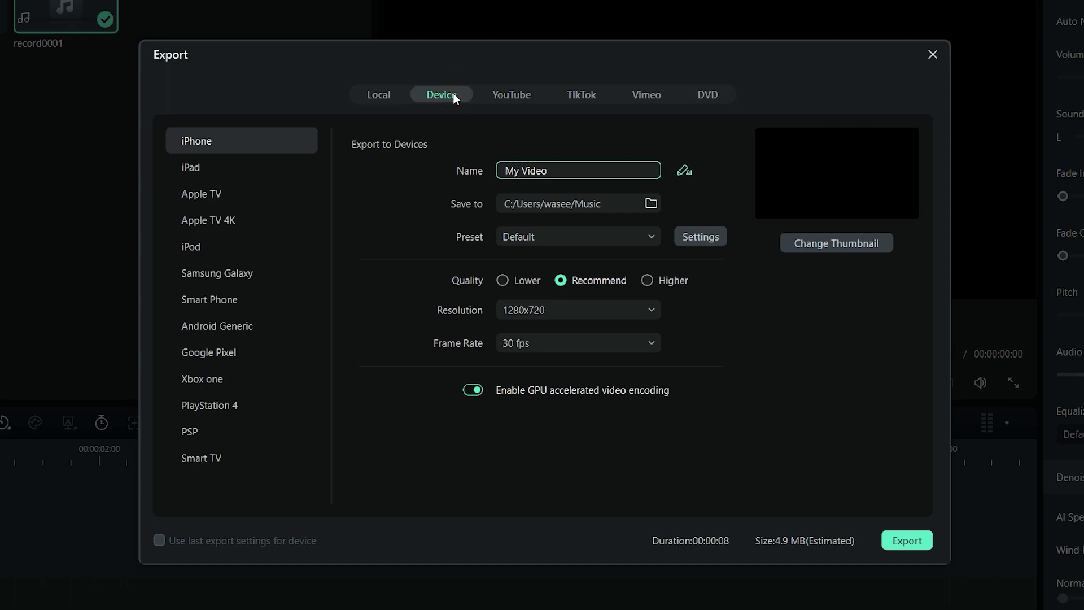